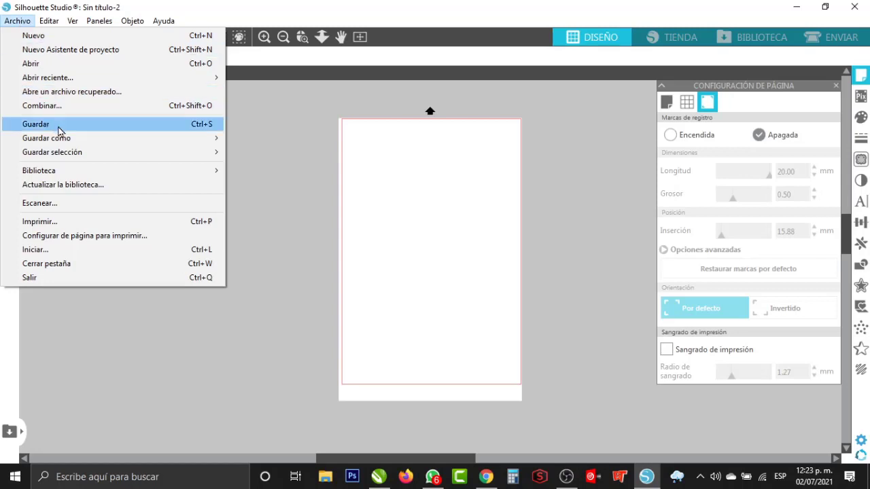
- Open the design file ETIQUETAS NATILLA DE CHOCOLATE from the Escritorio folder
click(32, 68)
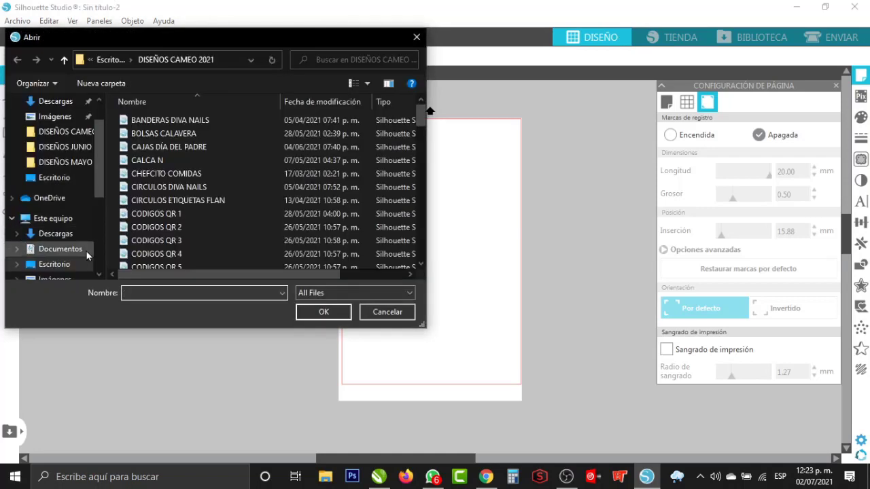
click(55, 264)
scroll(150, 194, down, 5)
double_click(151, 193)
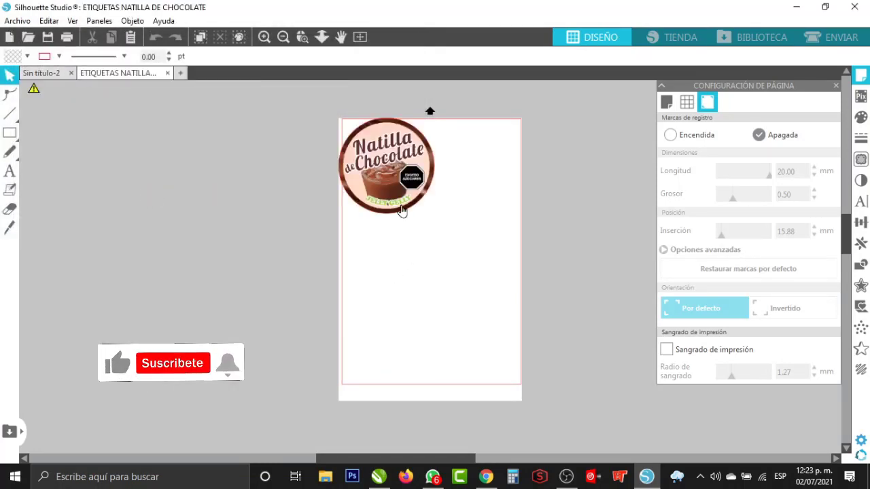
- Resize the chocolate custard label to 36 mm high with locked proportions and move it near the page's upper-left corner
click(401, 208)
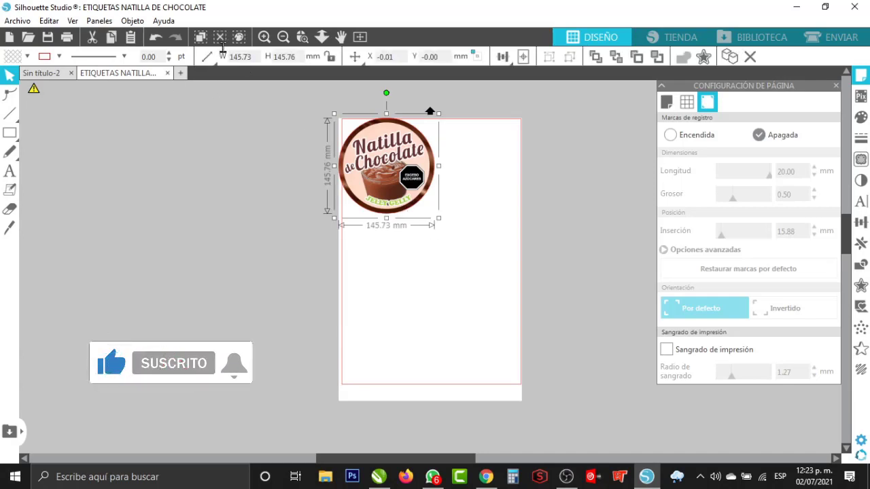
click(332, 61)
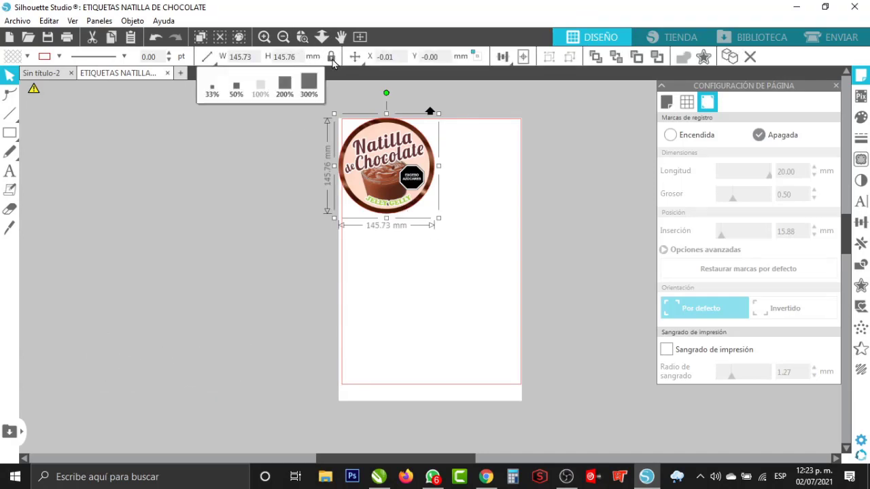
double_click(286, 58)
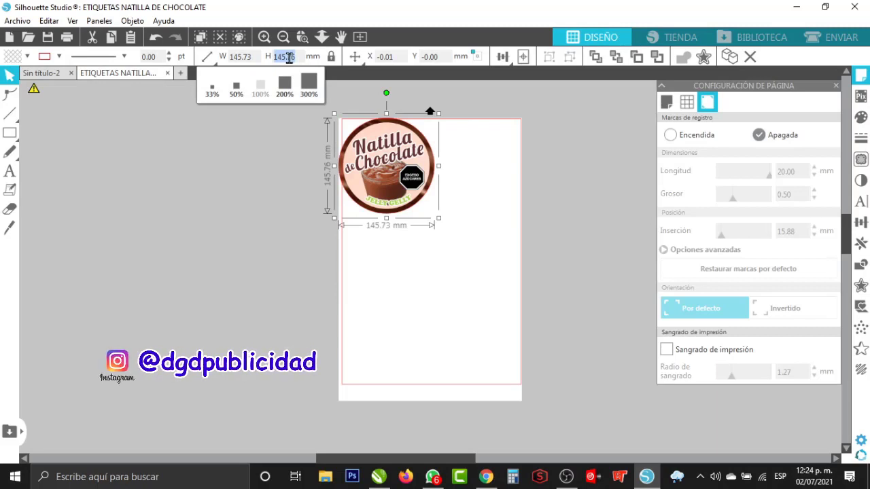
text(35.00)
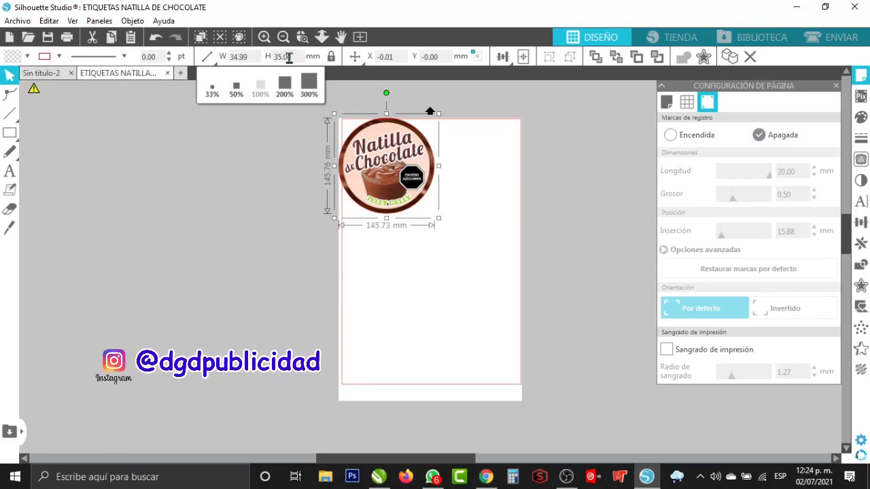
key(Return)
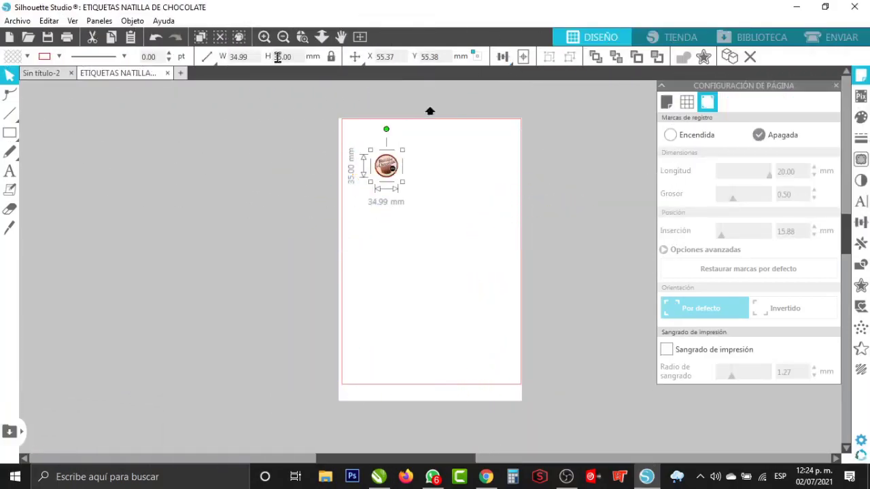
click(278, 56)
text(36.00)
key(Return)
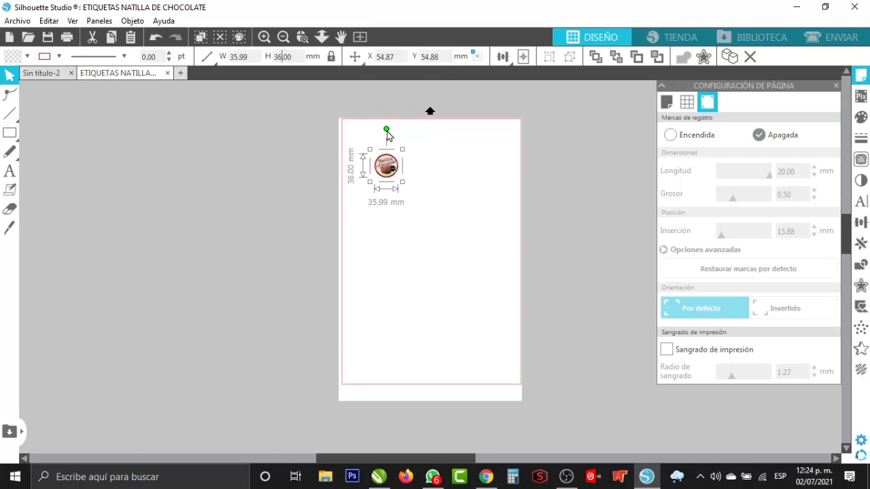
drag(389, 172, 367, 145)
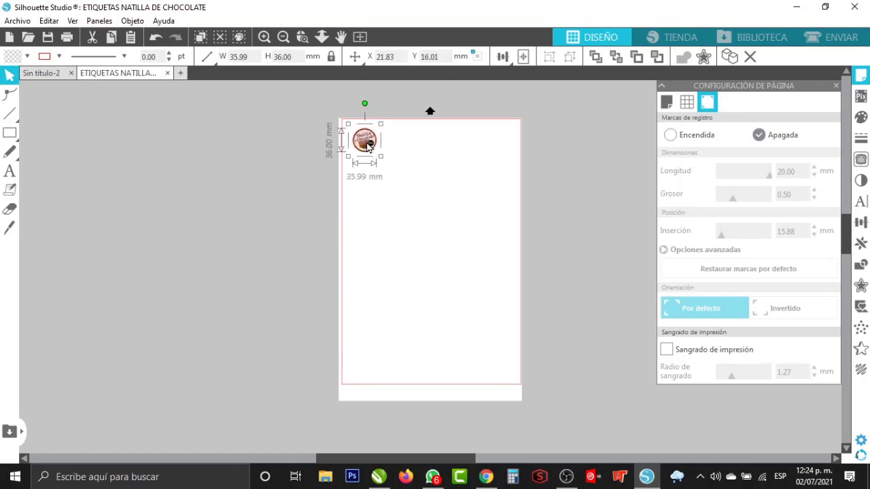
- Create an internal offset of the round label artwork
click(264, 36)
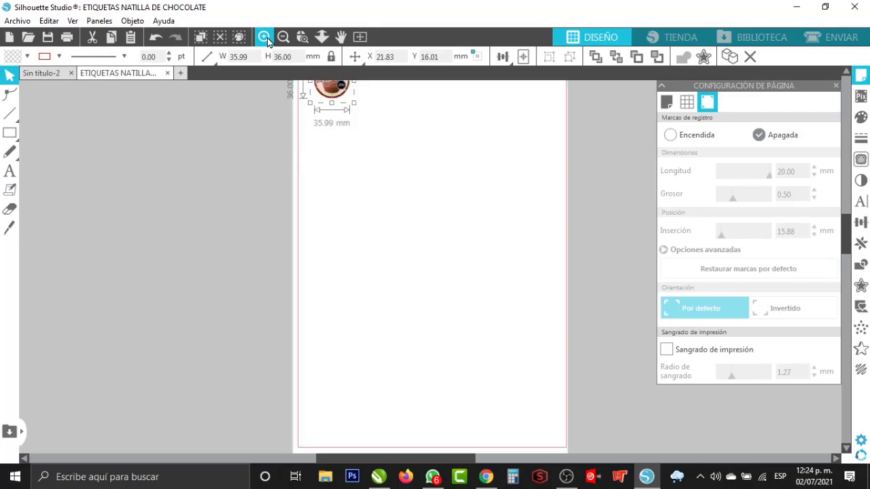
click(264, 37)
drag(842, 270, 846, 241)
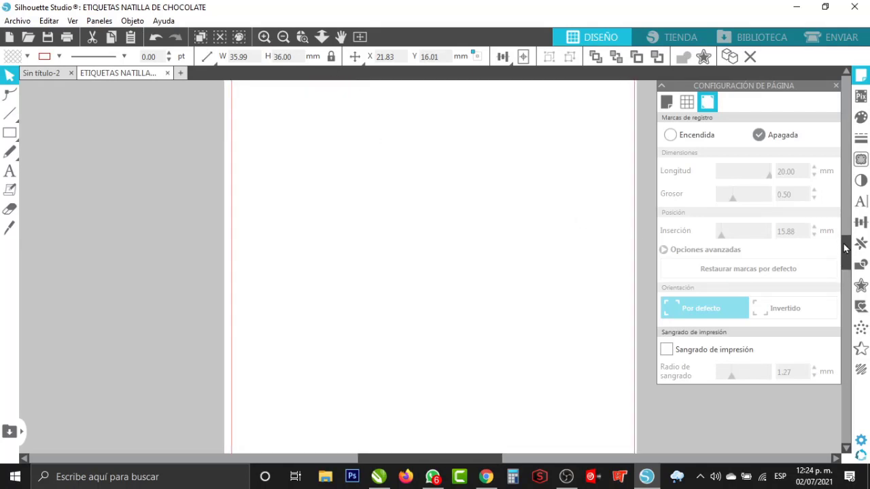
click(264, 37)
click(265, 36)
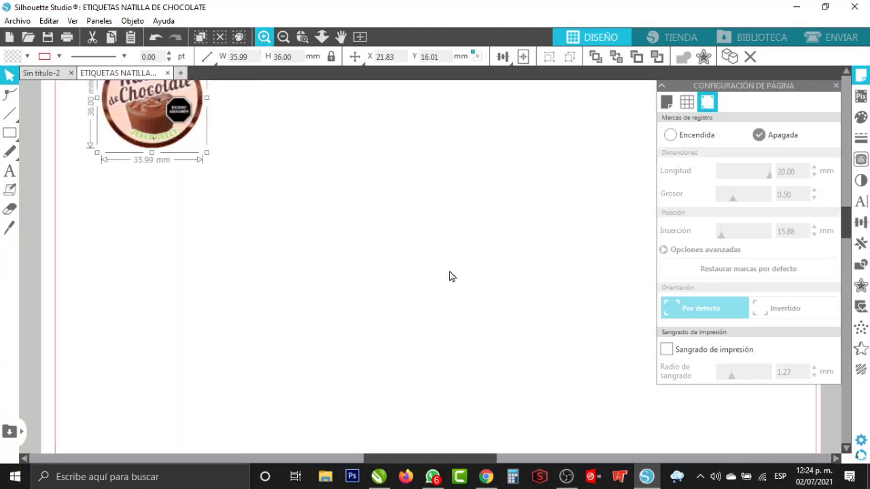
drag(458, 459, 428, 449)
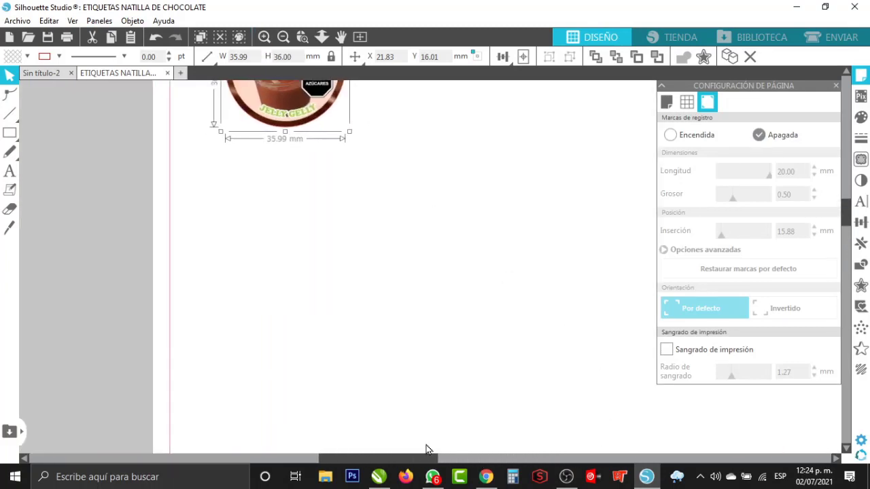
drag(848, 219, 847, 197)
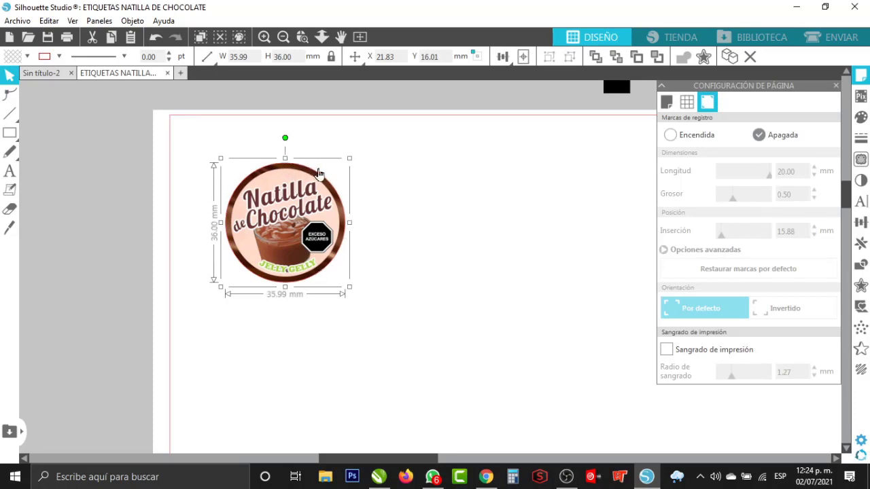
click(262, 40)
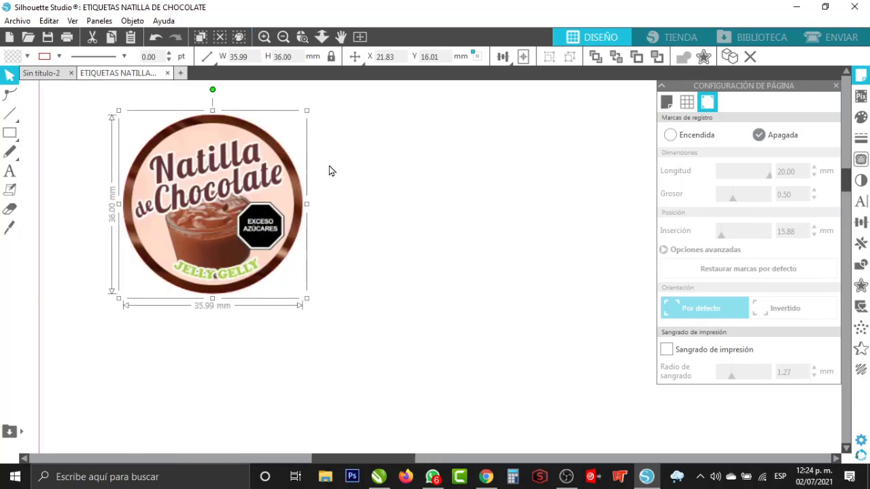
click(861, 286)
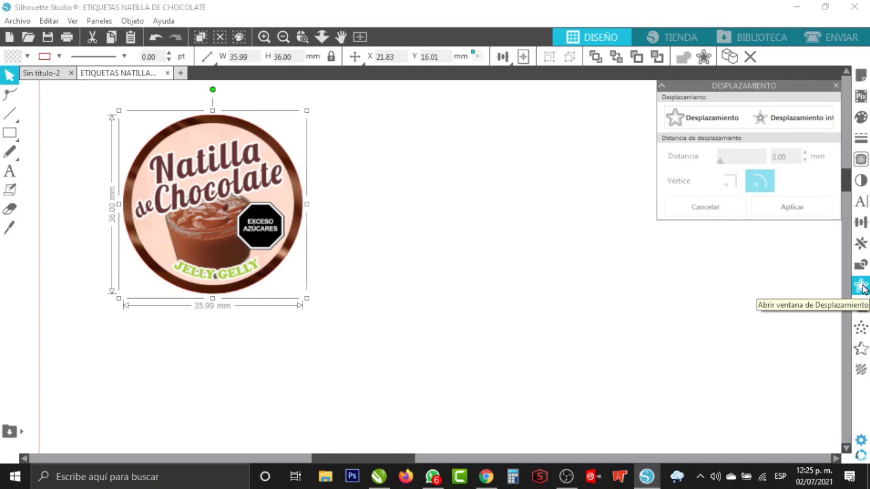
click(779, 122)
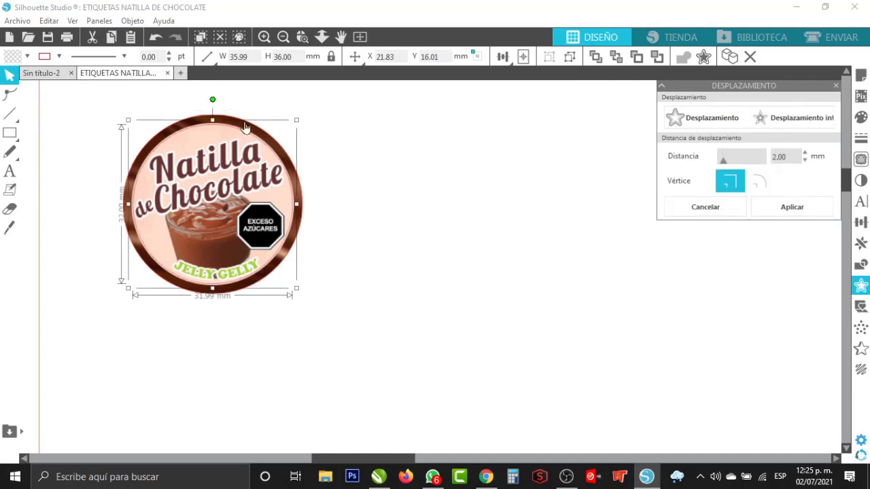
- Set the internal offset distance to 0.50 mm and apply it
click(805, 163)
click(806, 162)
click(805, 163)
click(806, 163)
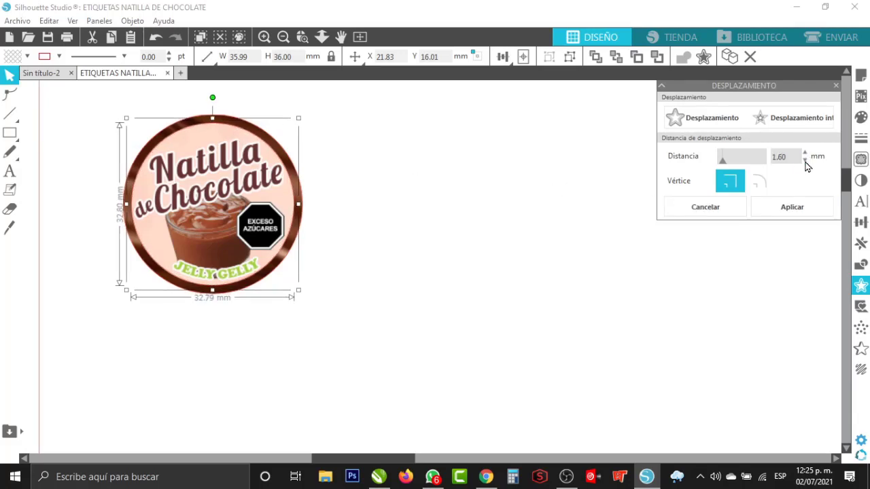
click(805, 162)
click(805, 162)
click(805, 163)
click(805, 163)
click(805, 162)
click(805, 162)
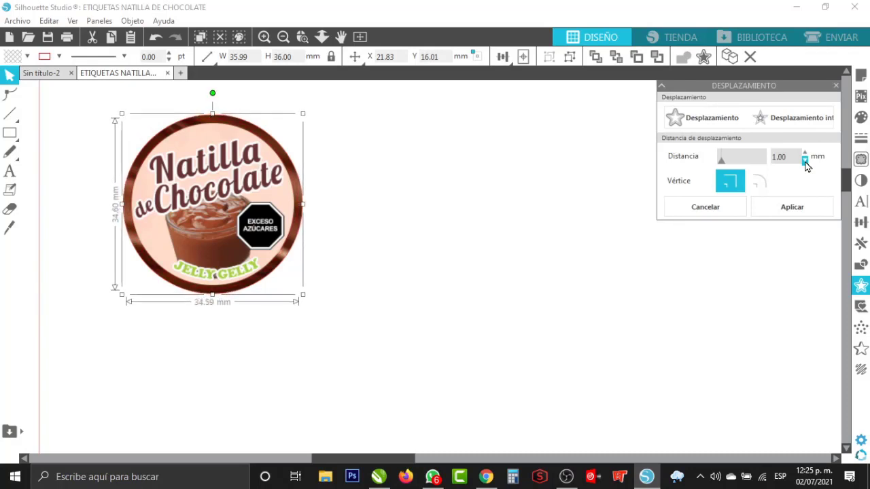
click(806, 162)
click(805, 163)
click(805, 163)
click(806, 162)
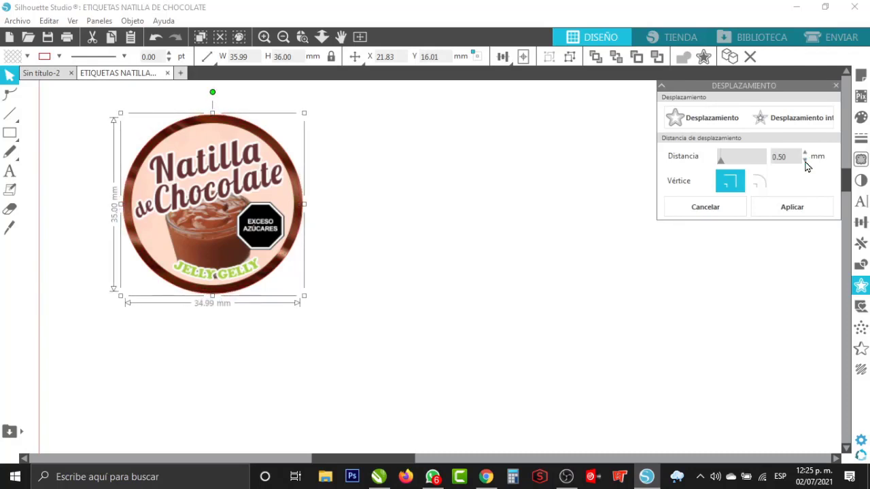
- Examine the label's cut lines up close in the send view
click(265, 39)
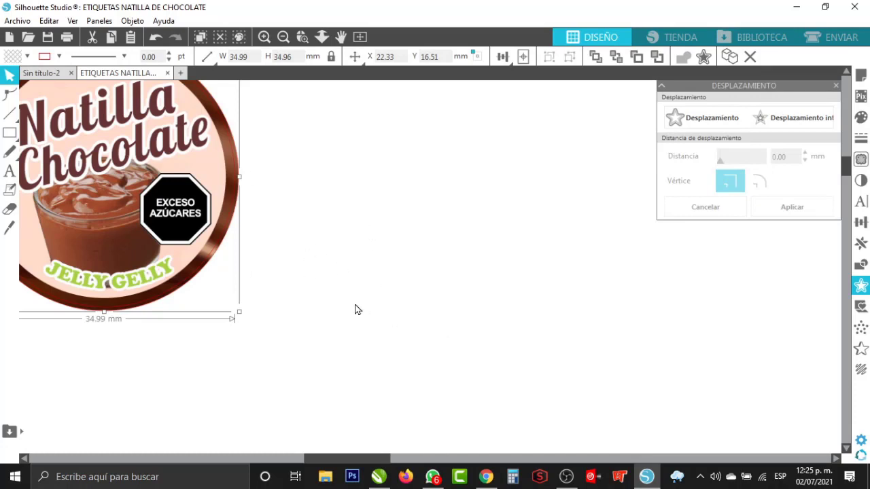
click(837, 37)
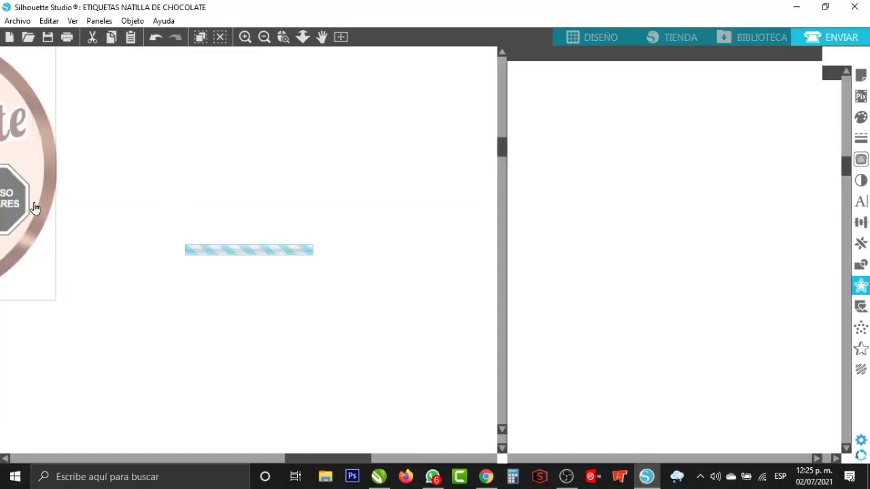
click(244, 36)
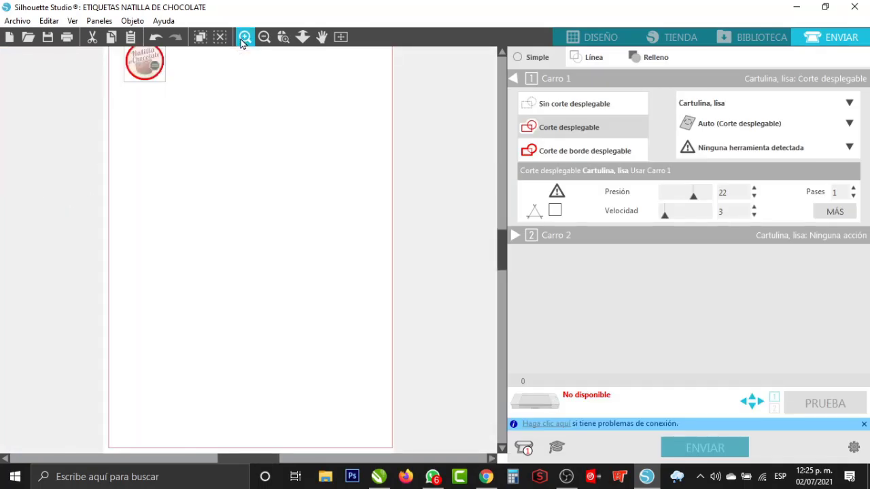
click(243, 40)
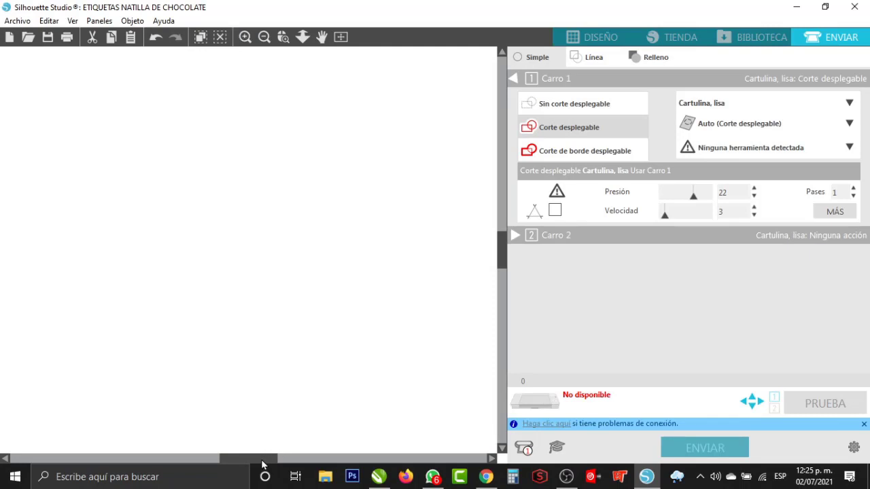
drag(265, 462, 219, 463)
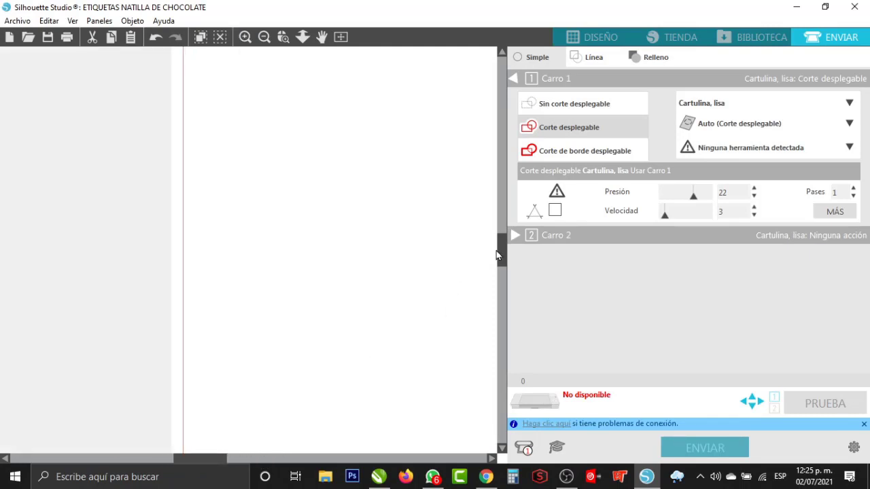
drag(509, 244, 514, 212)
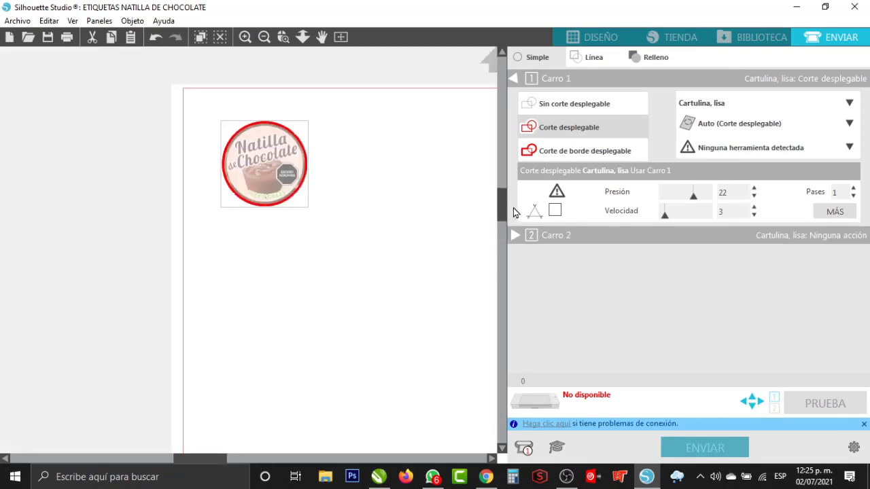
click(245, 39)
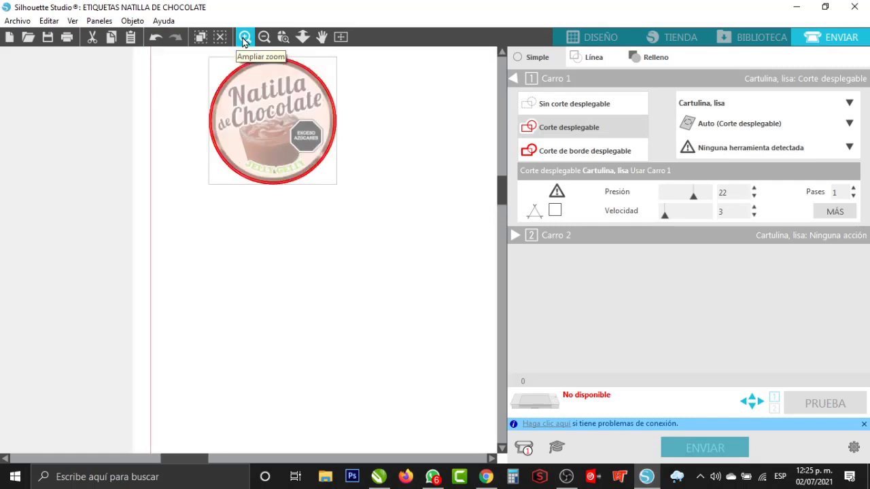
click(244, 39)
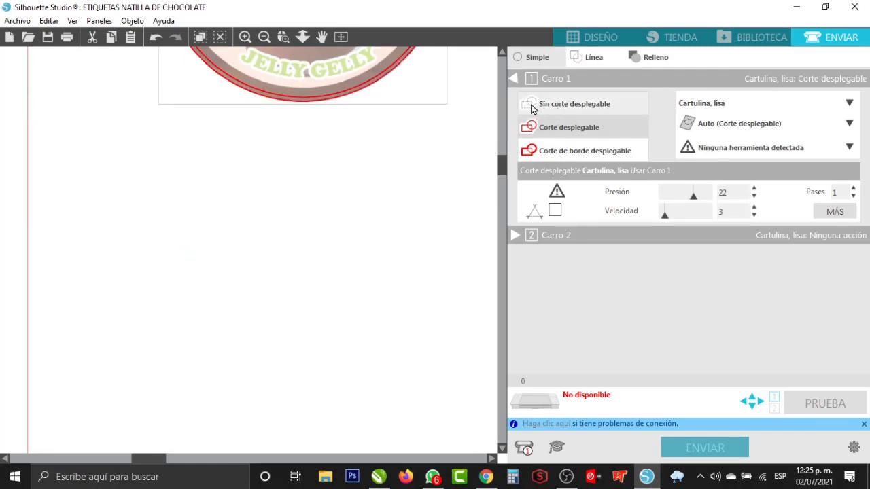
- Choose VINIL ADHESIVO as the cutting material and set the label's outer contour to No cortar
click(849, 105)
drag(858, 165, 860, 304)
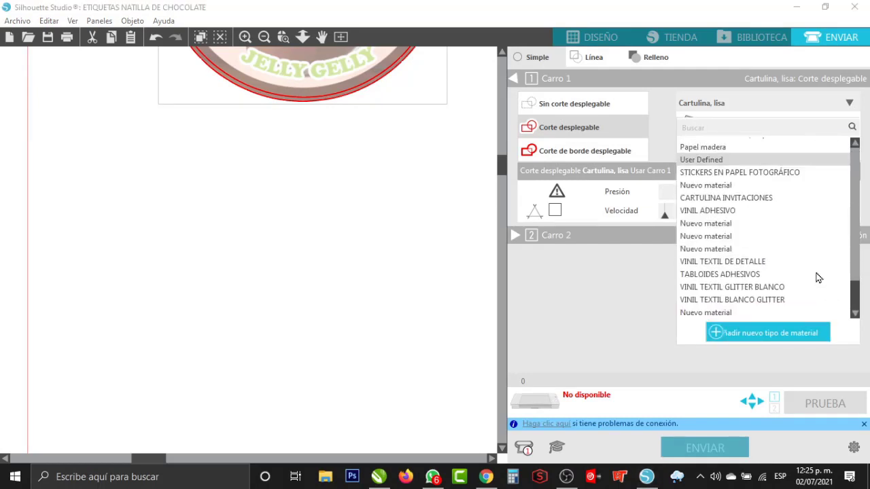
click(661, 215)
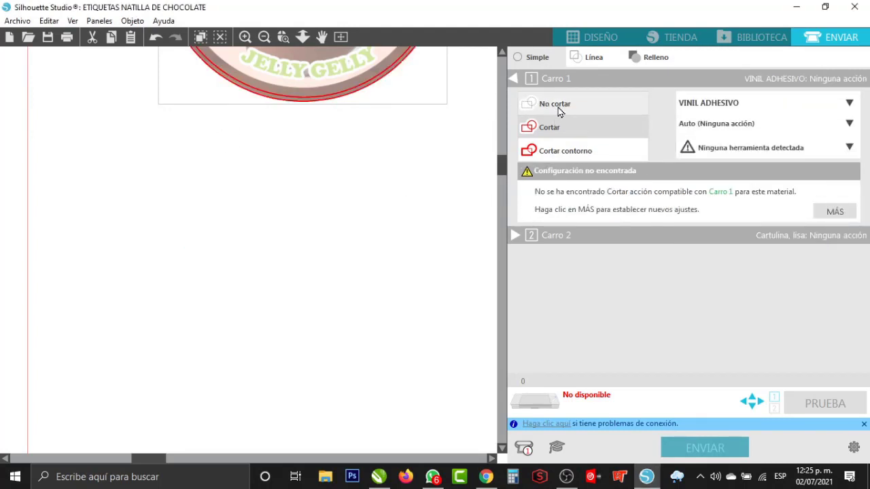
click(304, 109)
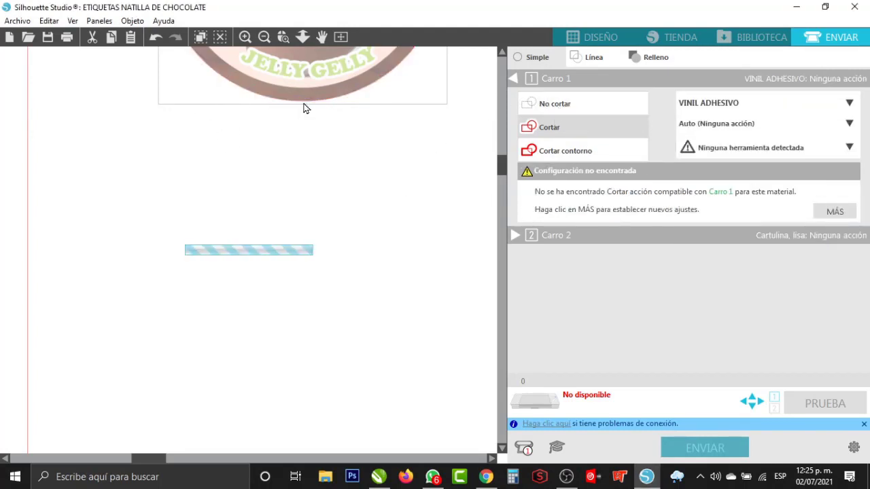
click(548, 107)
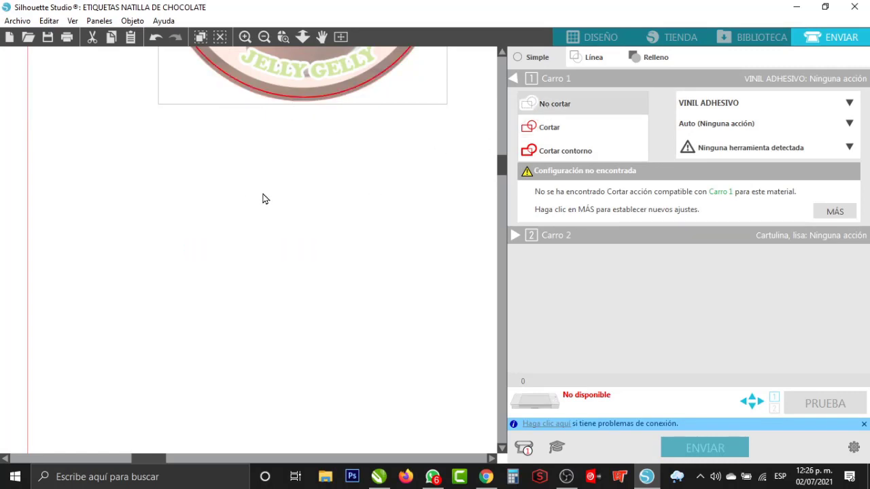
- Return to the design view and group the round label artwork with its internal offset cut line
click(592, 37)
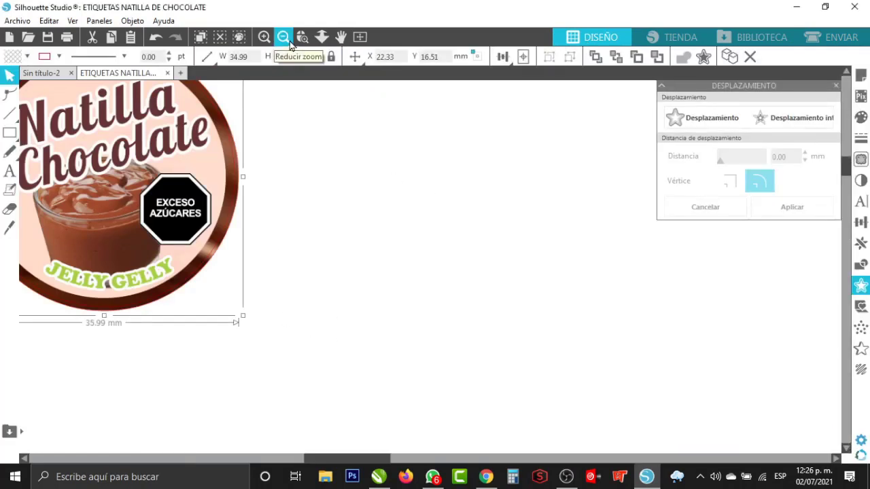
click(283, 37)
click(284, 37)
click(283, 36)
click(283, 37)
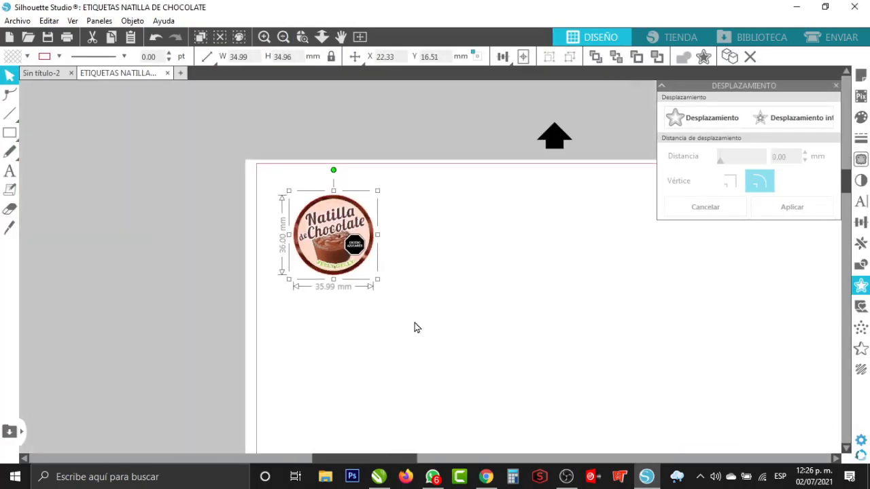
drag(416, 328, 268, 189)
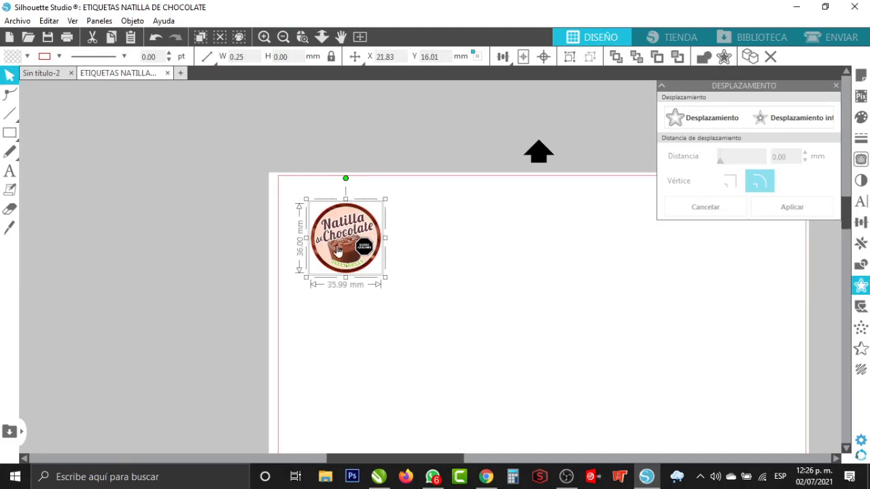
right_click(338, 252)
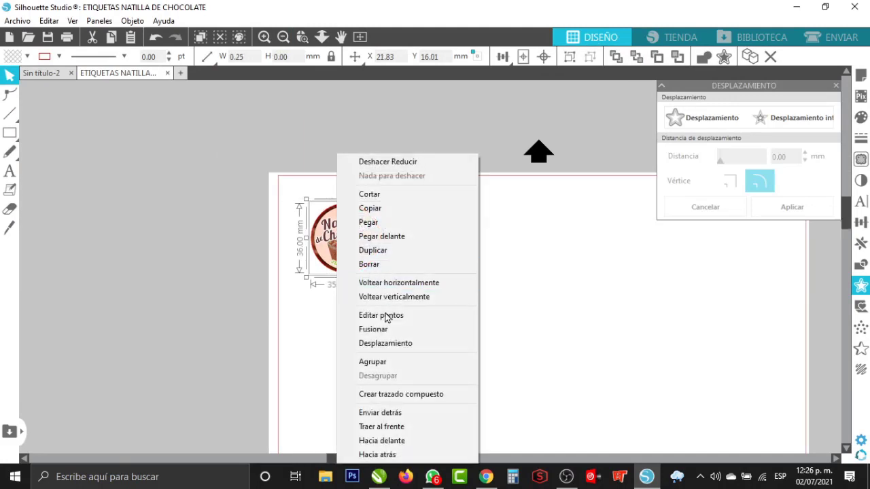
click(384, 361)
click(348, 321)
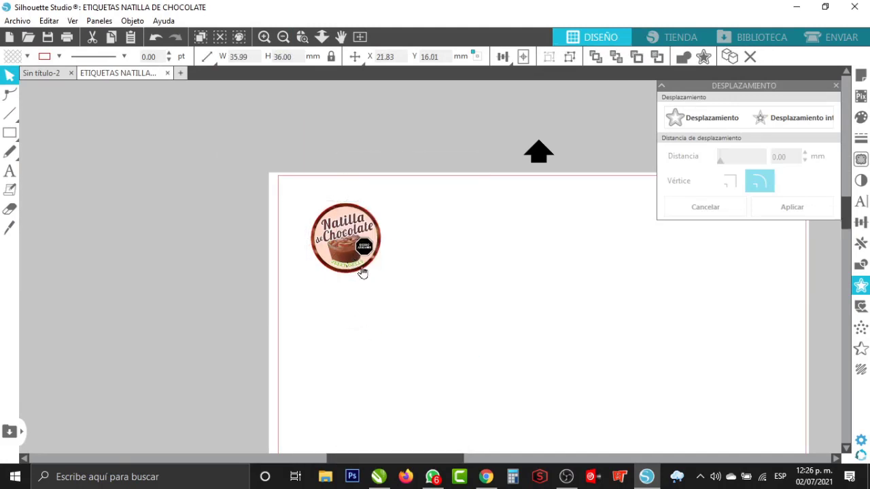
click(363, 272)
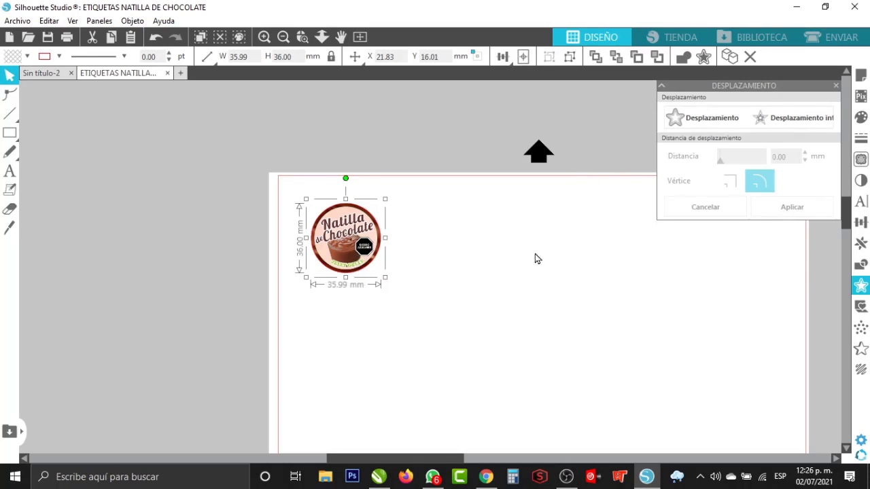
- Turn on the registration marks for the page
click(860, 78)
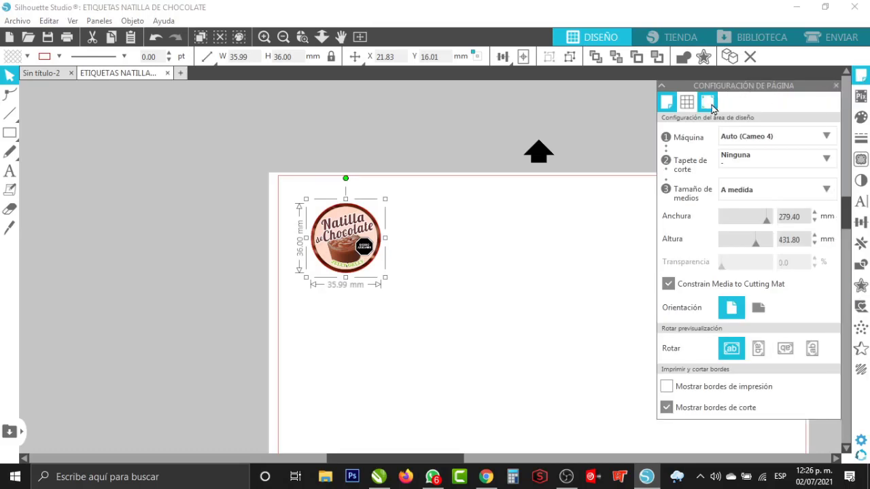
click(710, 104)
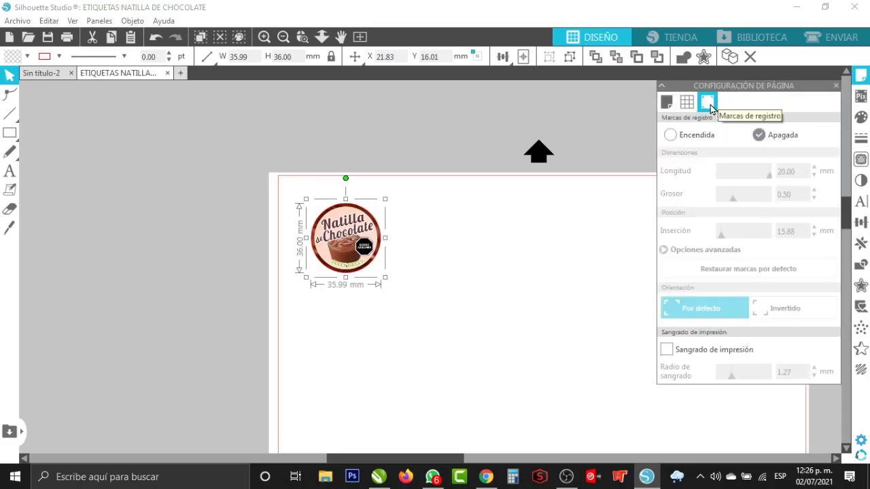
click(670, 135)
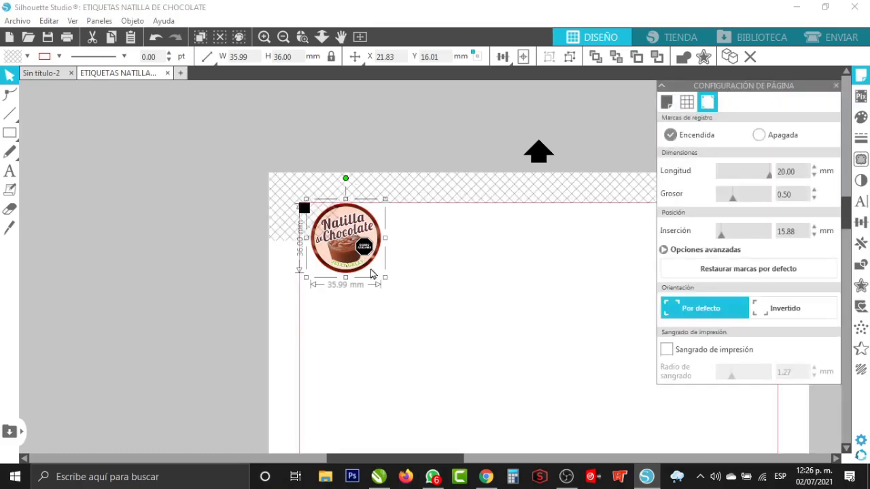
- Set the registration mark inset to 10.00 mm and place the label just inside the cut border, clear of the corner mark's hatched area
drag(348, 270, 380, 283)
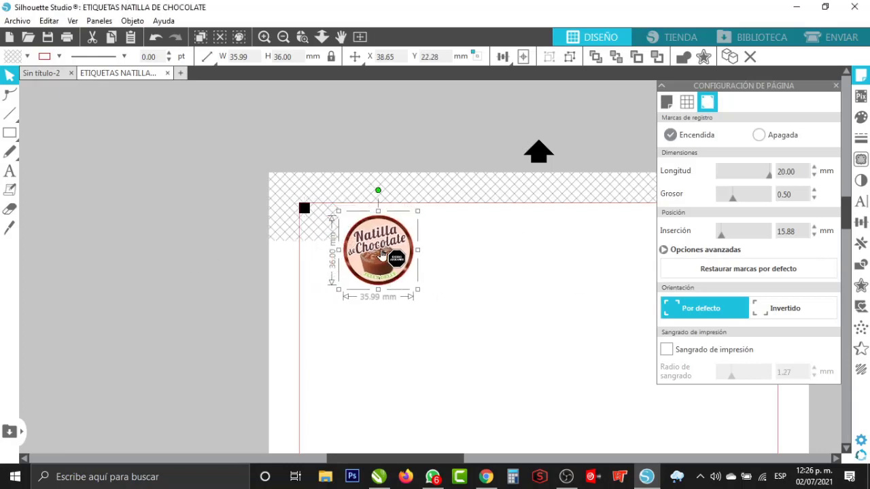
drag(382, 254, 388, 260)
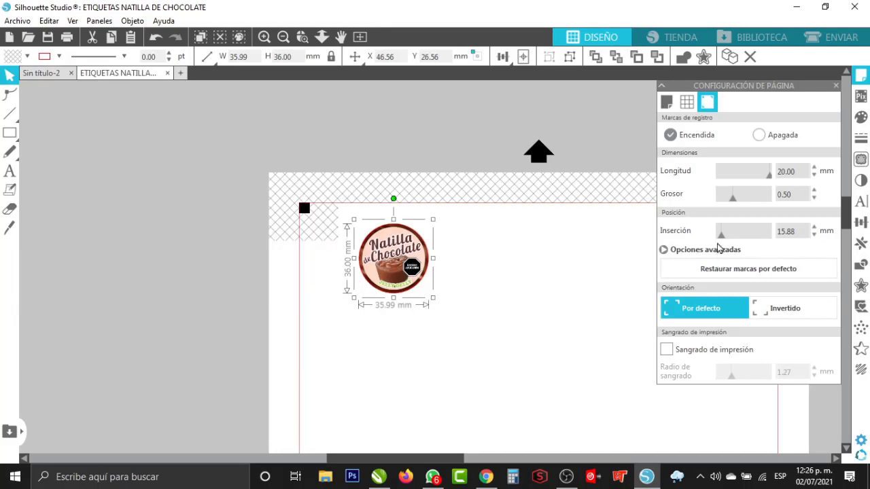
drag(722, 239, 703, 240)
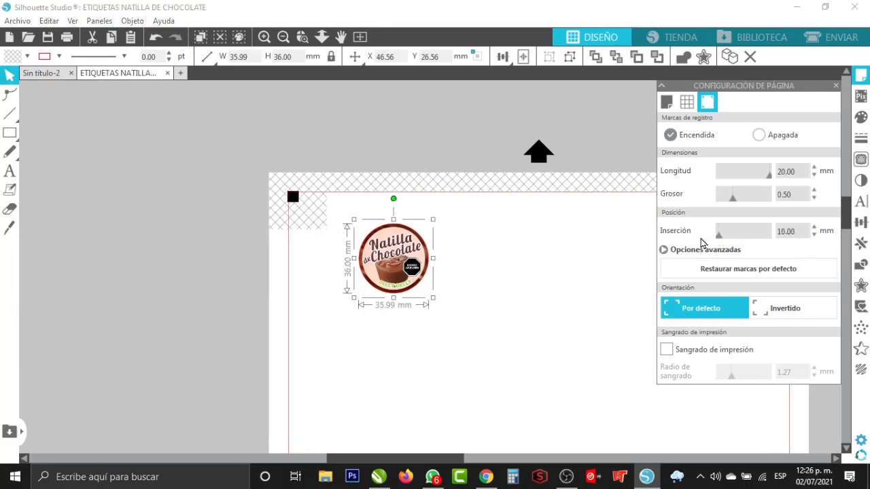
drag(411, 248, 382, 235)
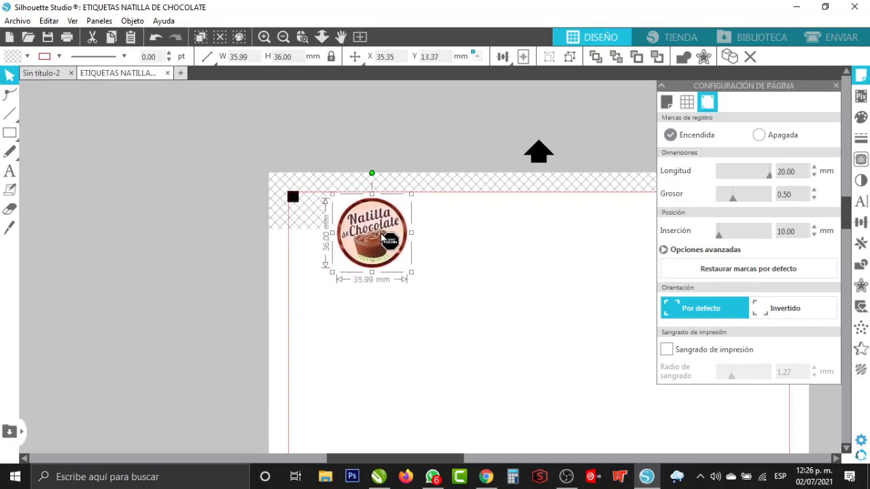
- Duplicate the grouped label side by side to form a first row of five labels along the page's upper border
right_click(382, 236)
click(401, 238)
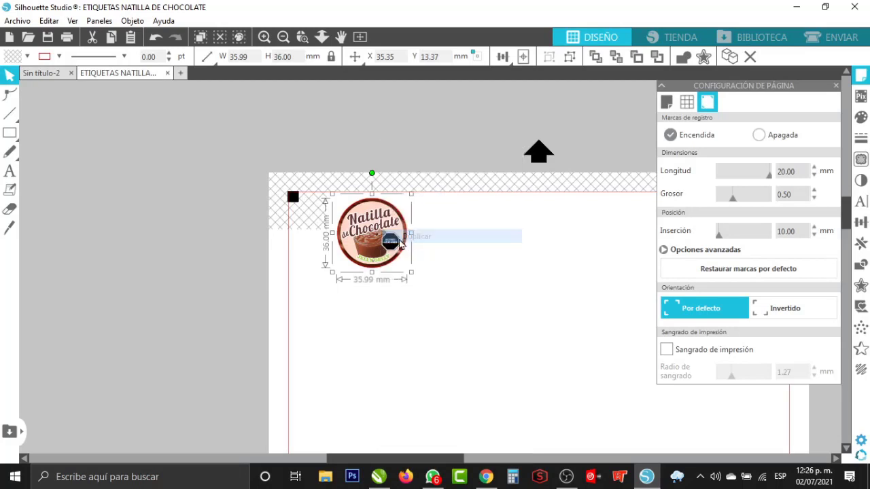
drag(374, 244, 430, 246)
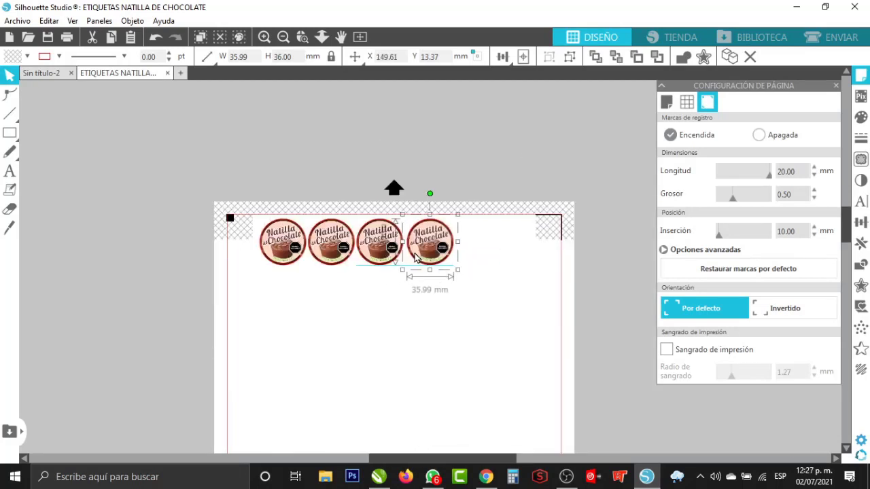
drag(415, 256, 414, 255)
right_click(414, 256)
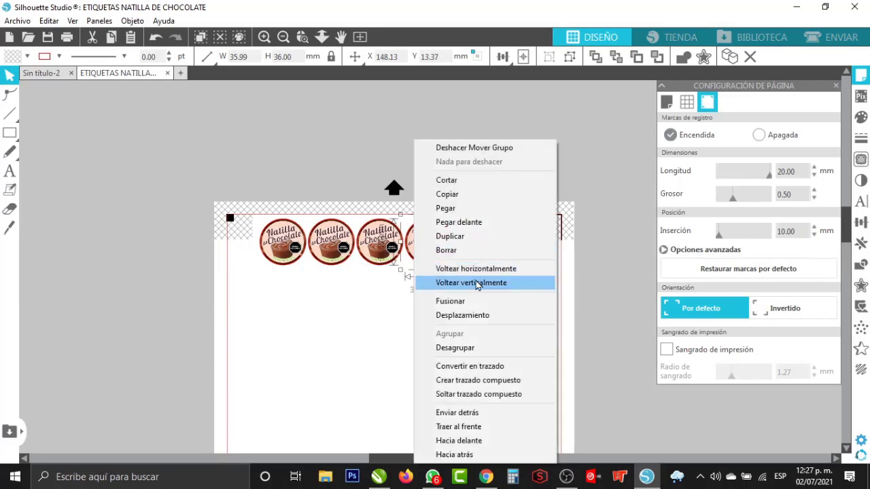
click(471, 242)
drag(425, 250, 470, 249)
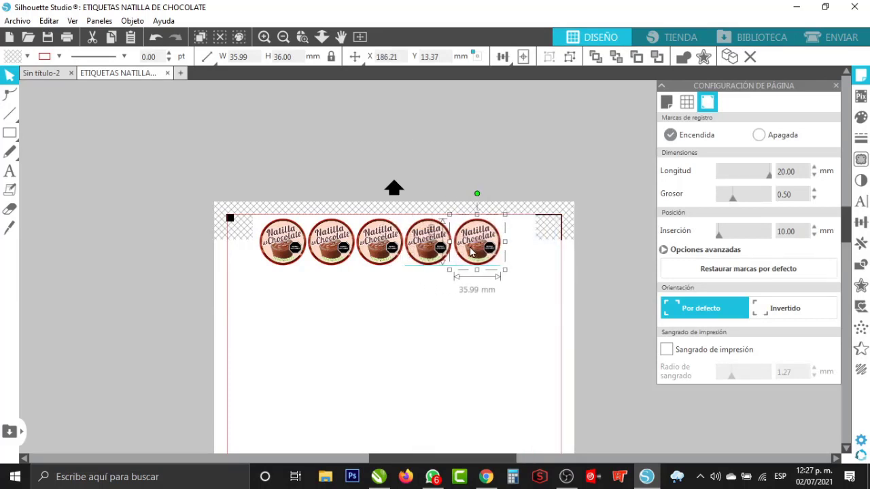
- Start a second row beneath the first with three duplicated labels, beginning at the cut border
drag(520, 320, 250, 300)
right_click(250, 300)
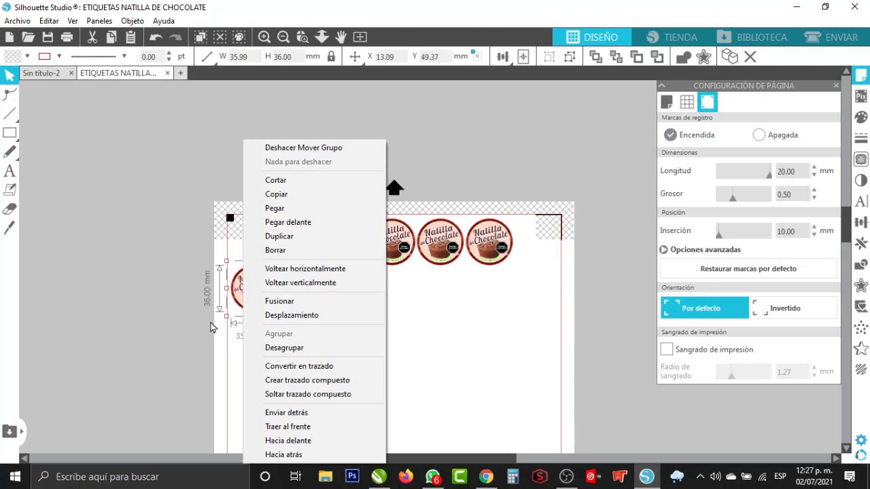
click(310, 236)
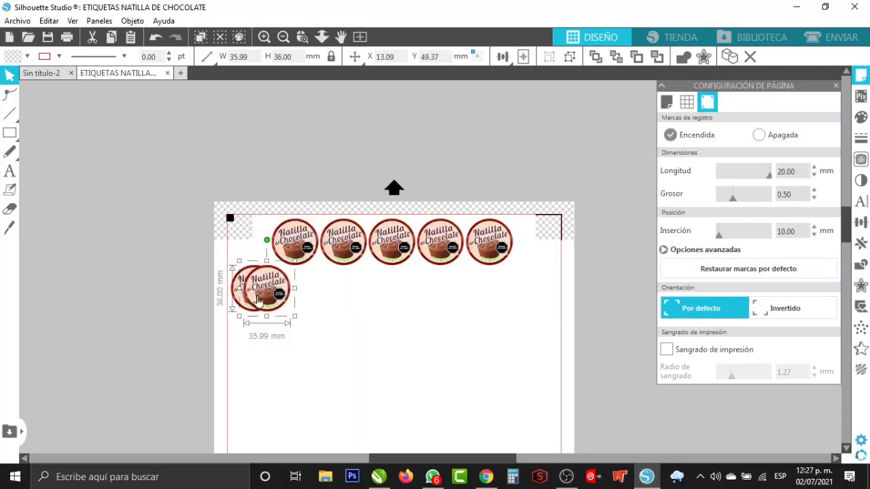
drag(258, 301, 295, 303)
right_click(295, 301)
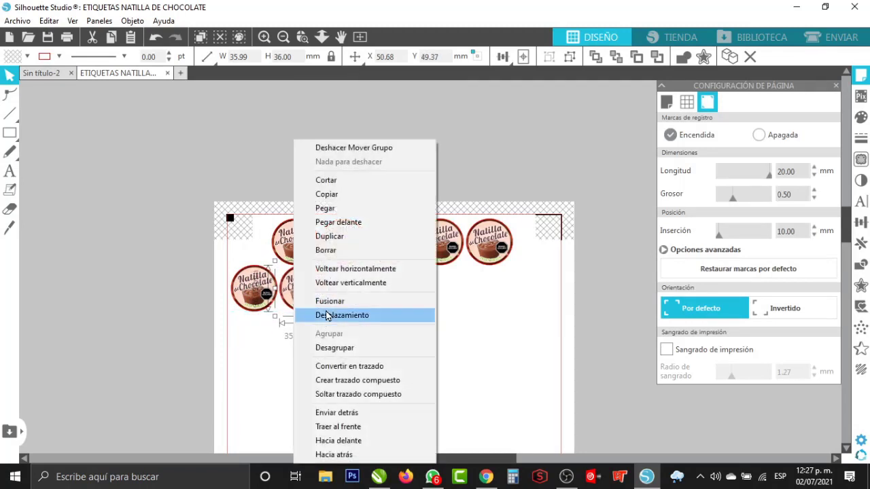
click(337, 238)
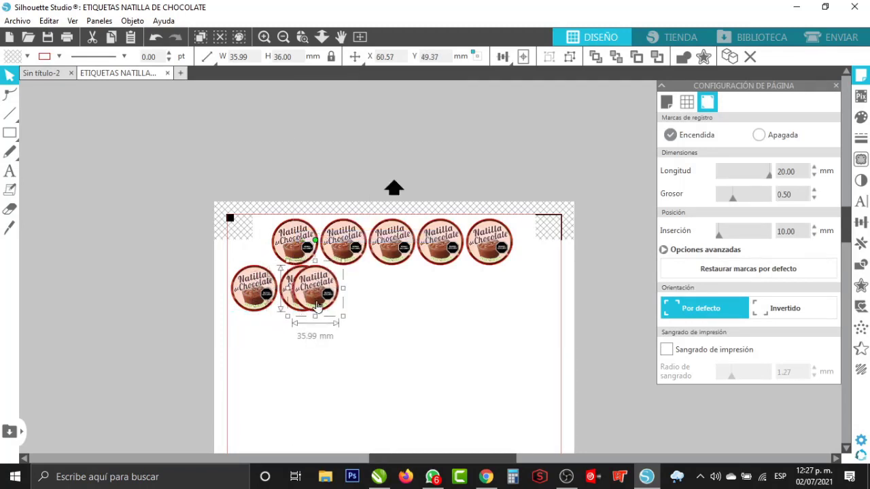
drag(317, 304, 351, 307)
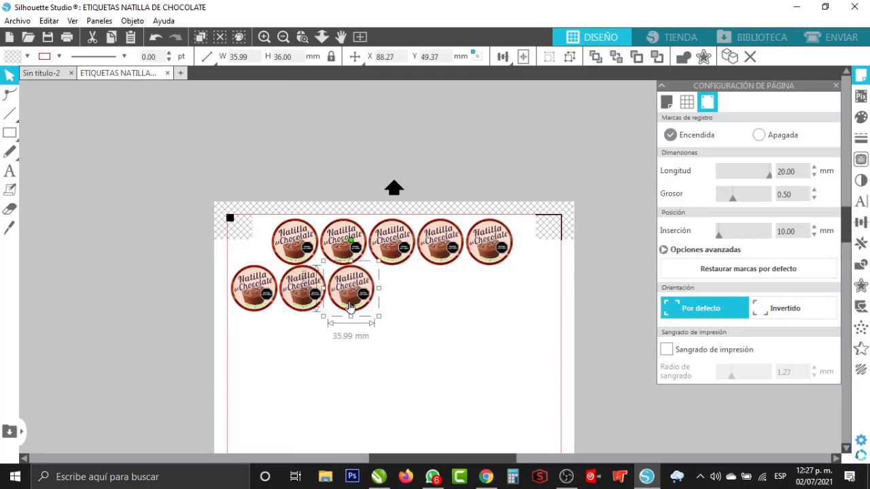
- Extend the second row to five labels by duplicating the last one and aligning each copy beside it
right_click(351, 306)
click(385, 228)
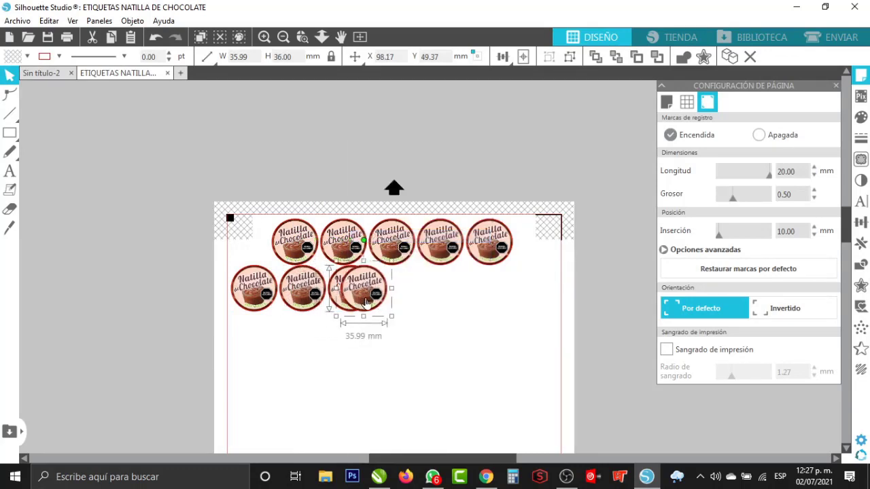
drag(367, 302, 449, 305)
right_click(392, 303)
click(424, 236)
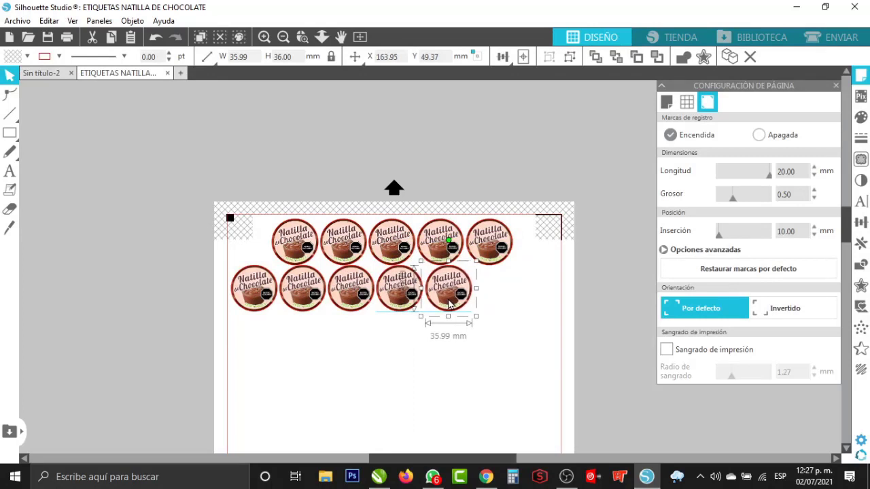
- Add a sixth label to the second row and nest the whole row centered in the gaps under the first row
right_click(448, 304)
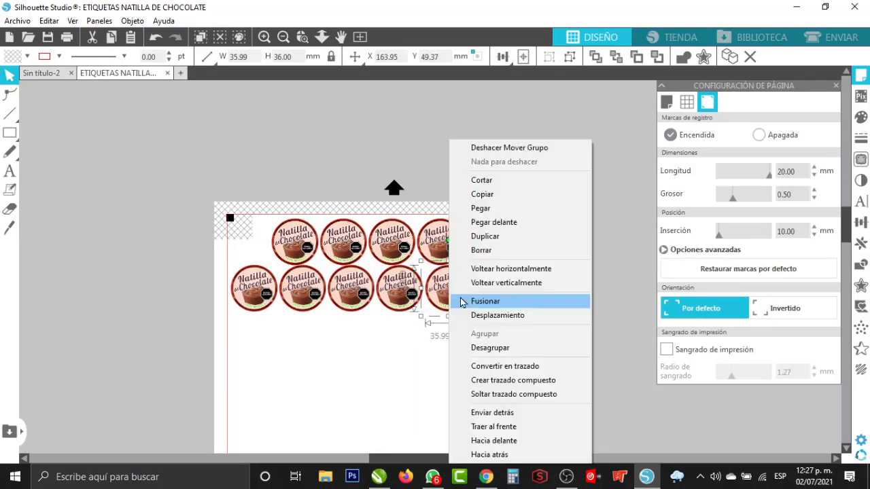
click(466, 235)
drag(449, 303, 490, 299)
drag(528, 351, 274, 290)
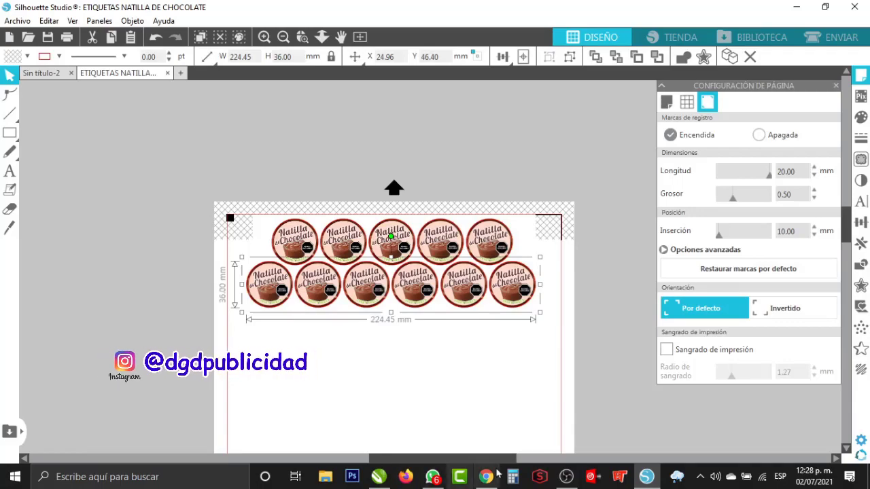
mouse_move(567, 479)
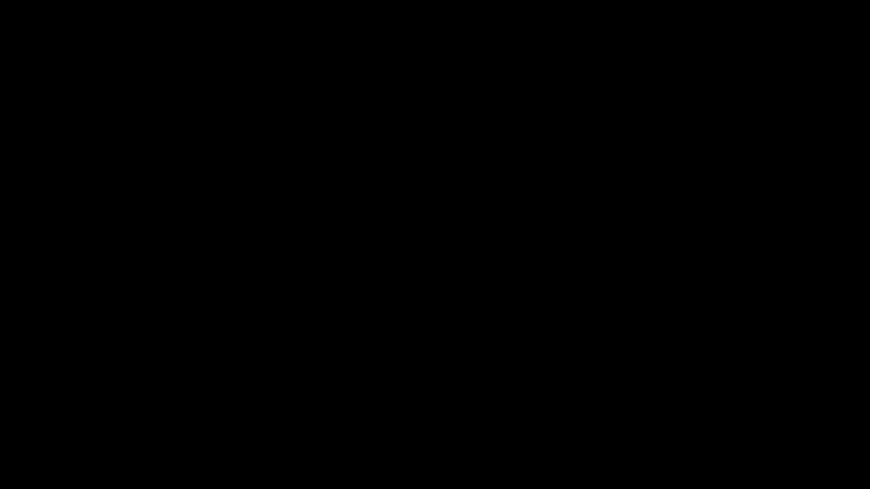